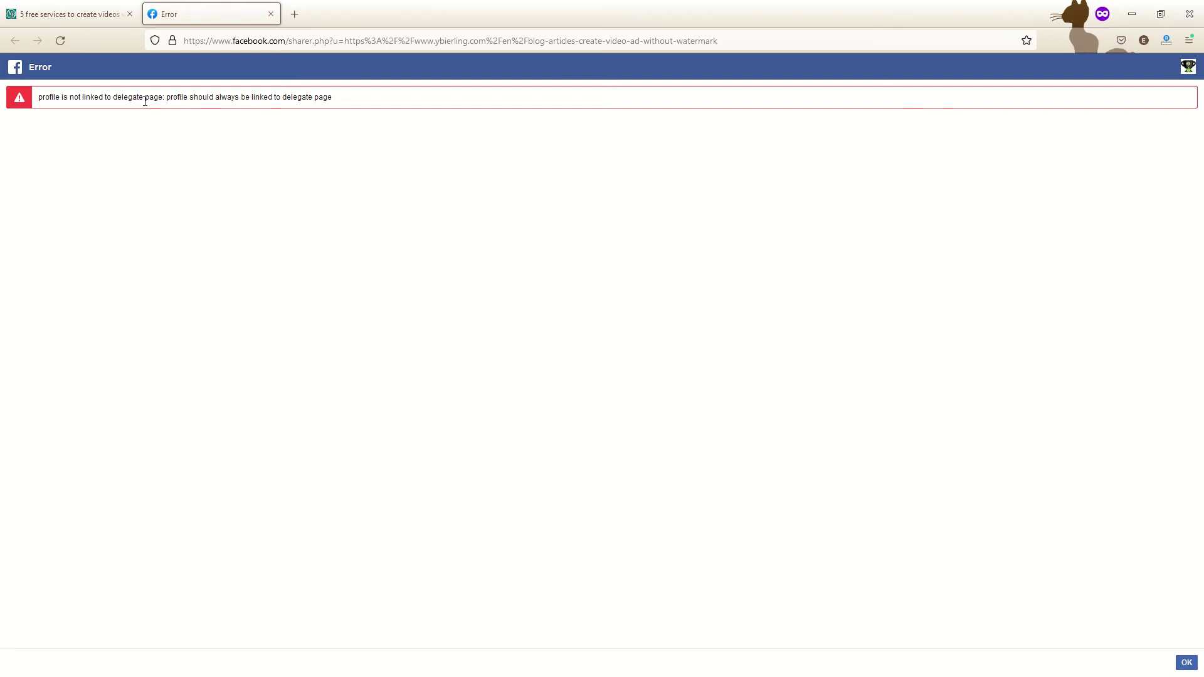
Select the delegate-page error message, then close its tab to bring up the leave-page prompt.
drag(193, 98, 348, 107)
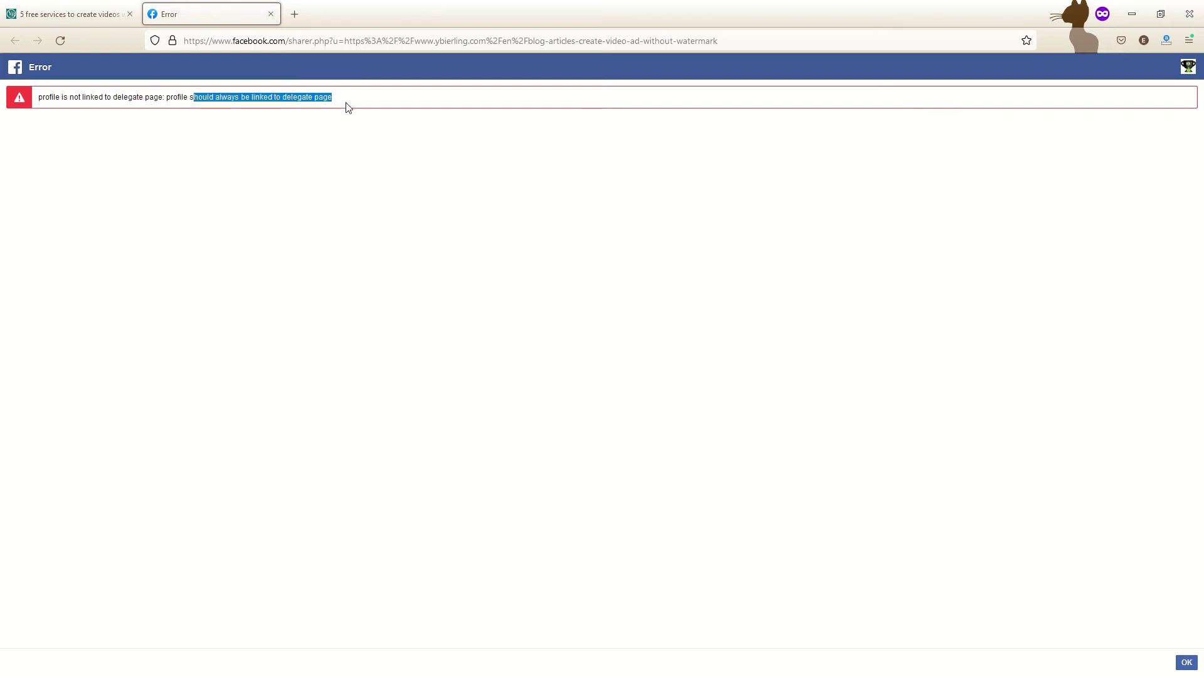
click(348, 108)
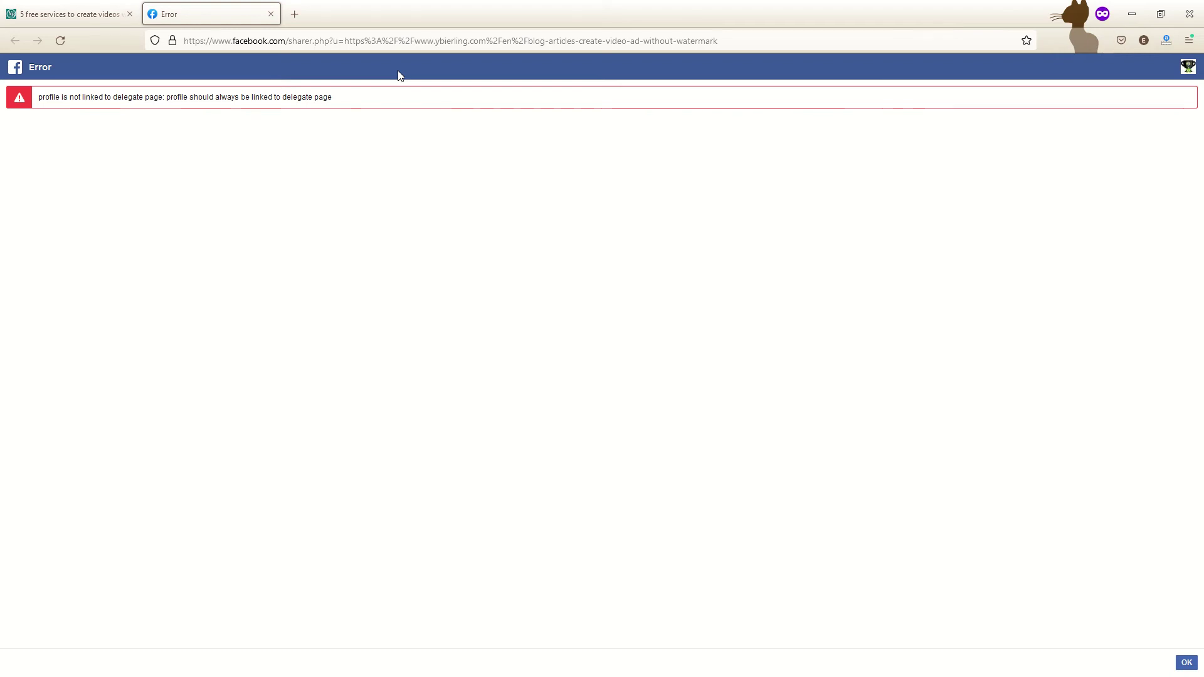
drag(367, 105, 42, 121)
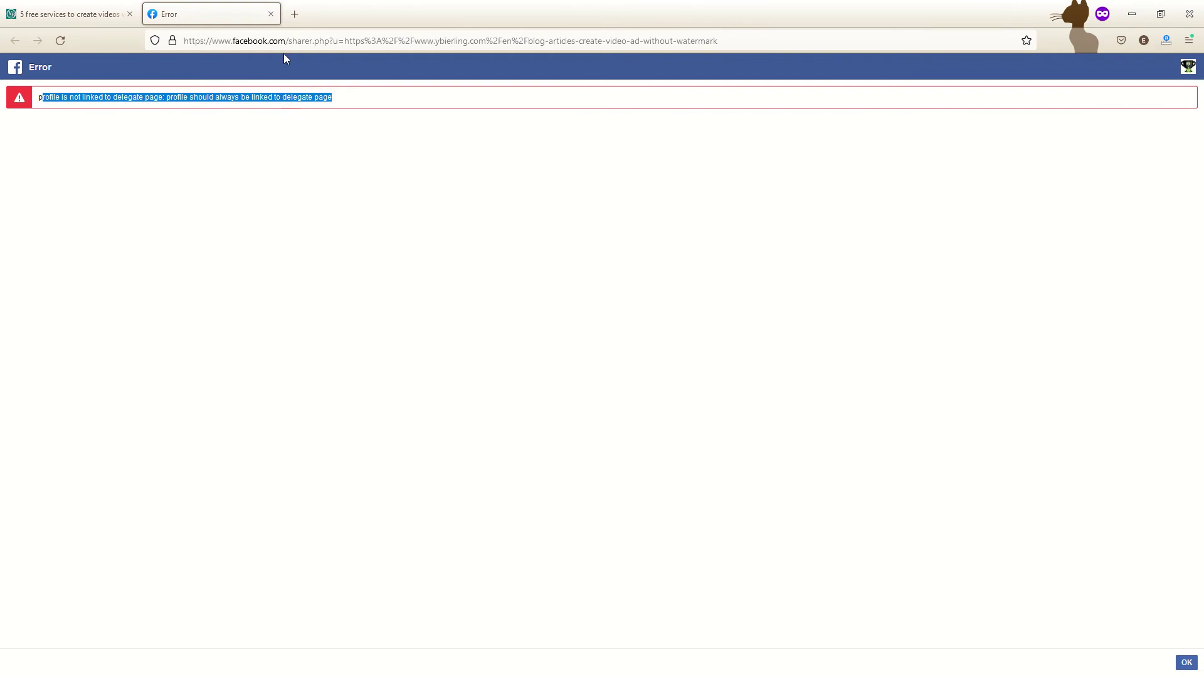
click(274, 19)
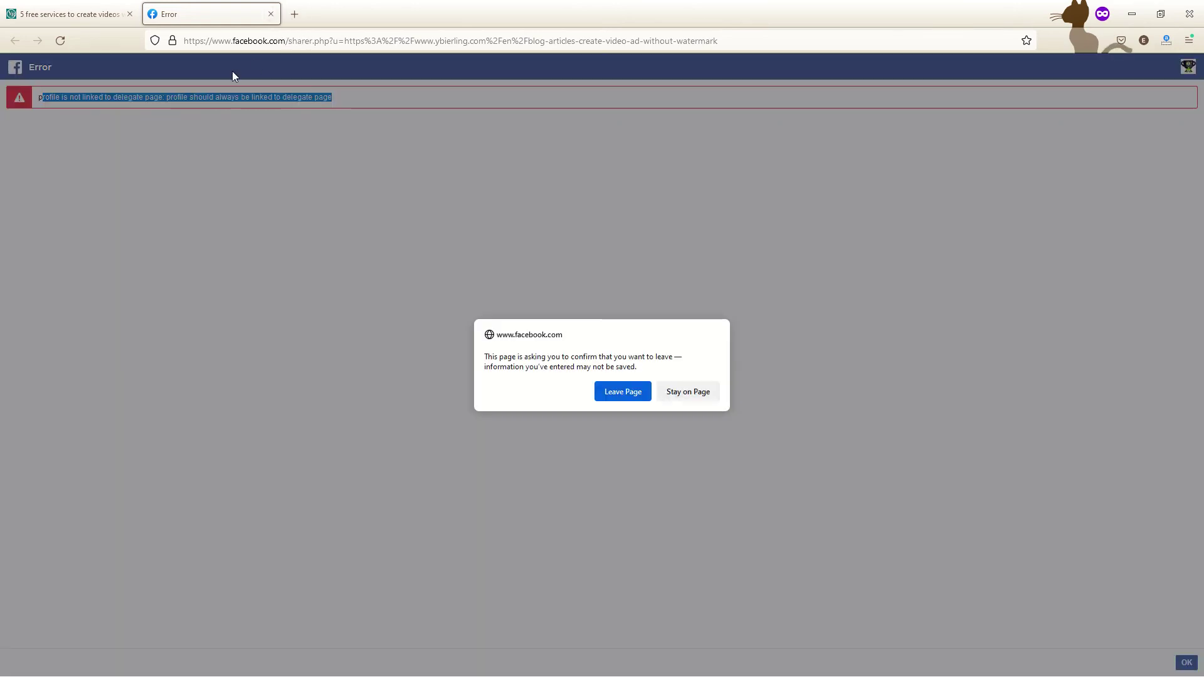
Leave the error page and target the article share at the managed YB Digital page.
click(599, 392)
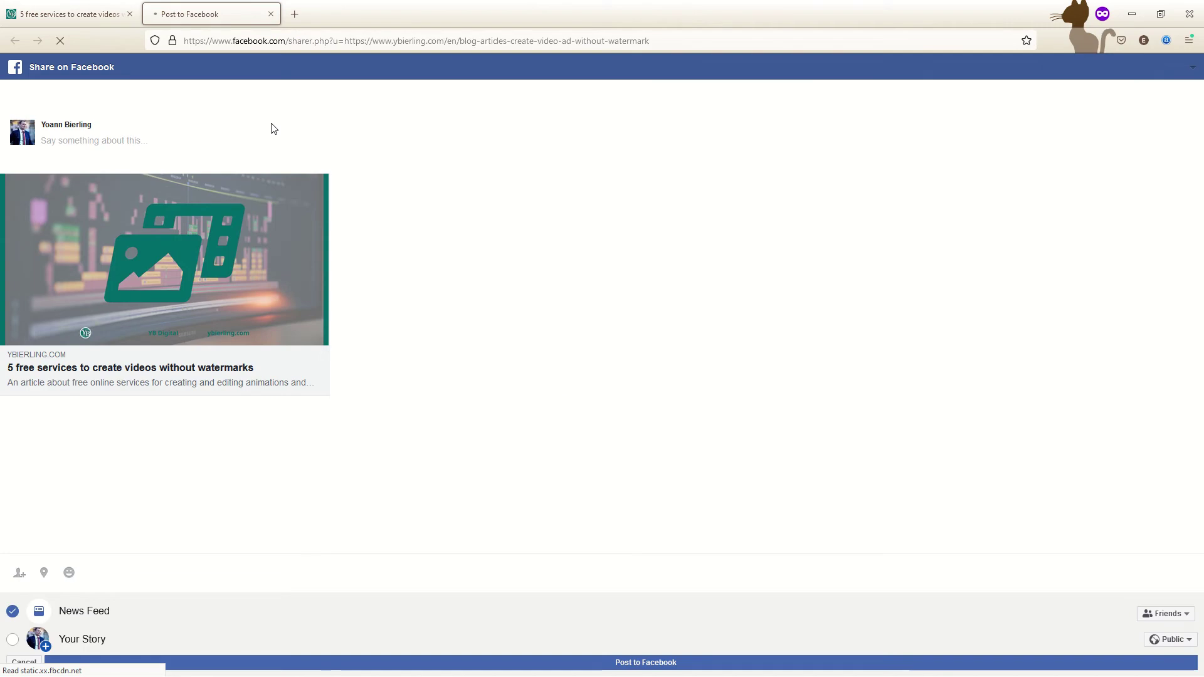
click(64, 91)
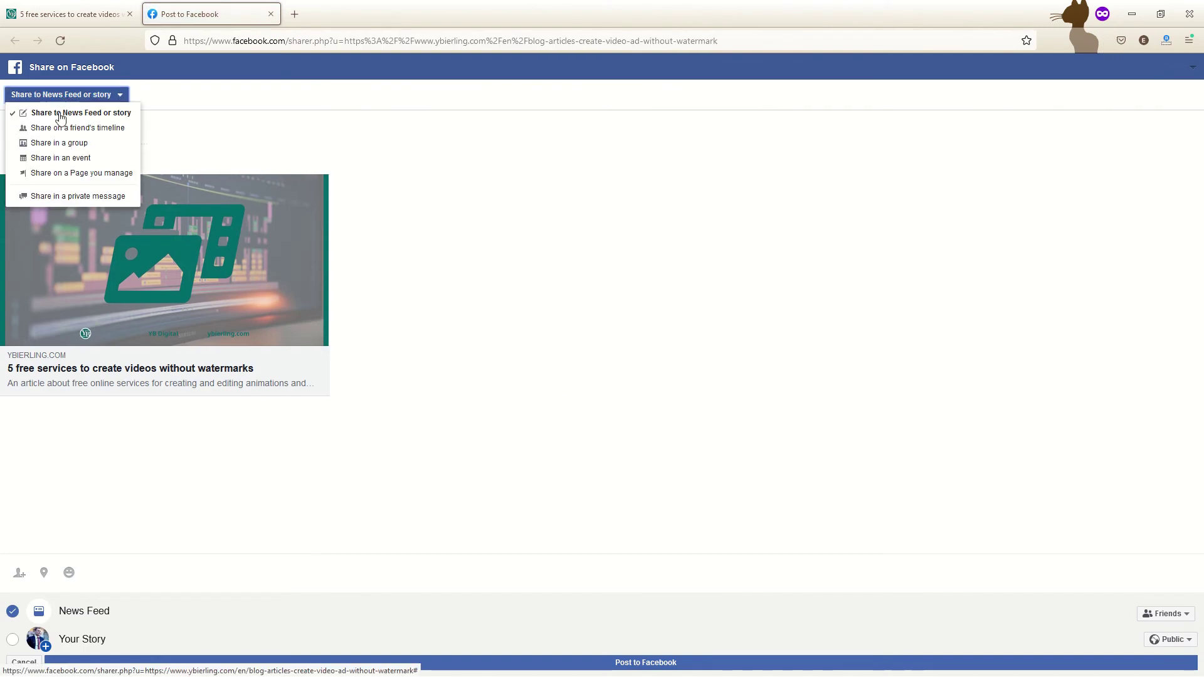
click(76, 173)
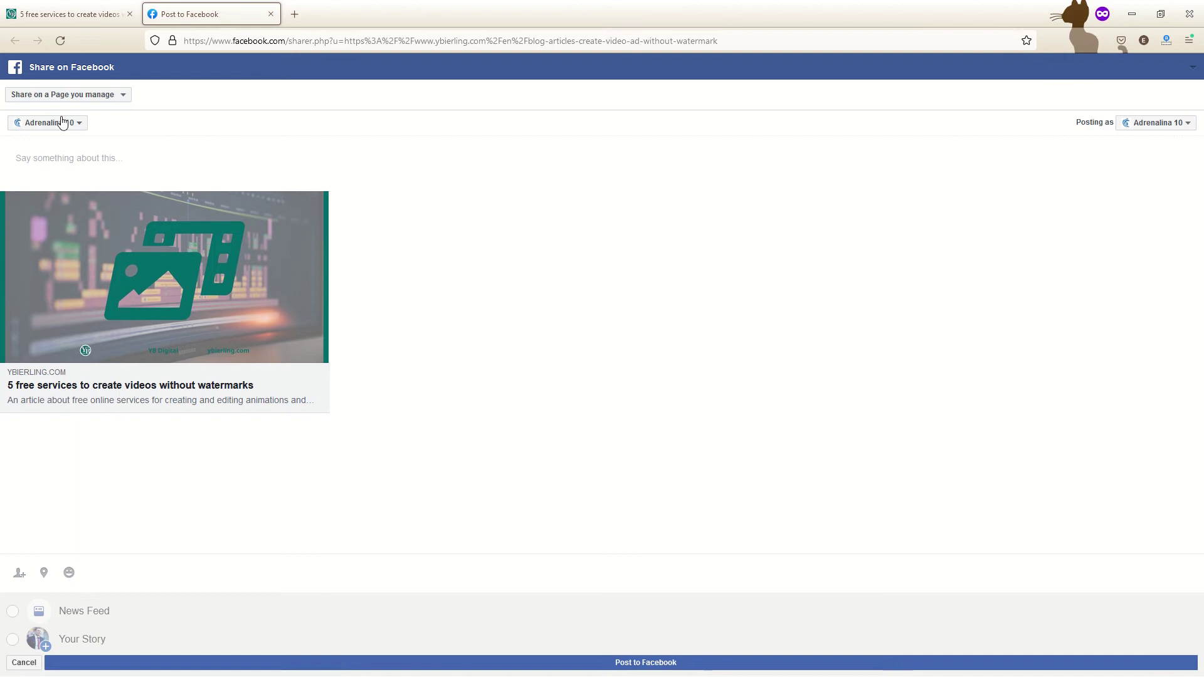
click(61, 121)
scroll(63, 188, down, 2)
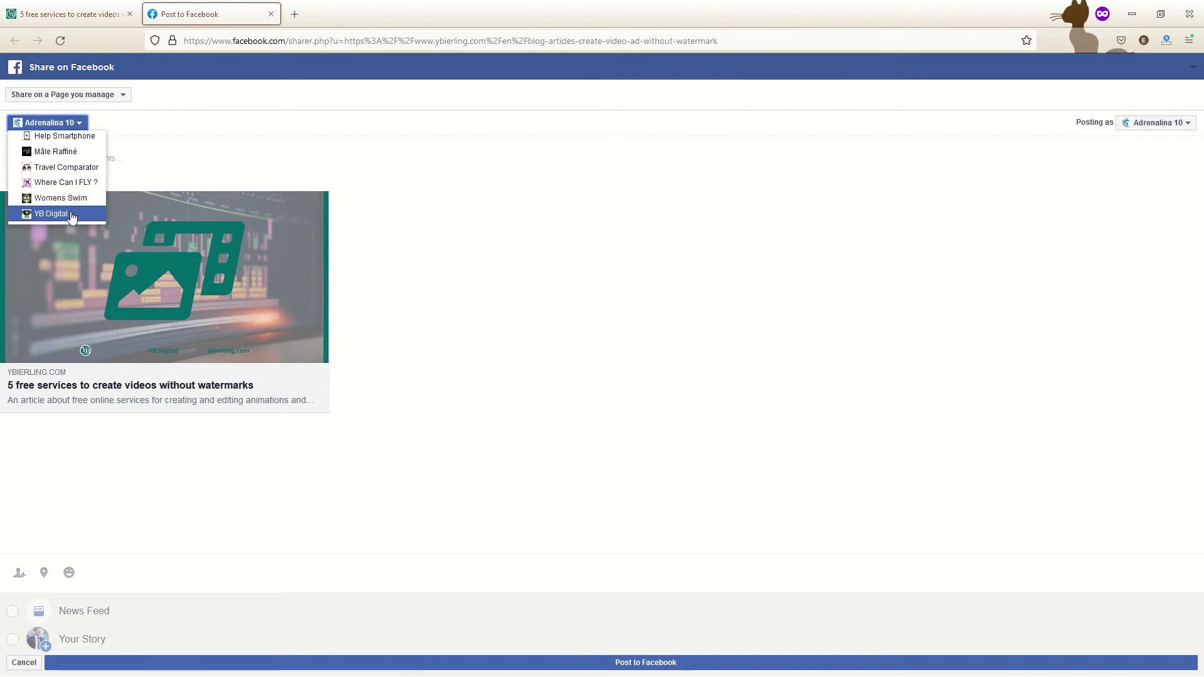
click(69, 216)
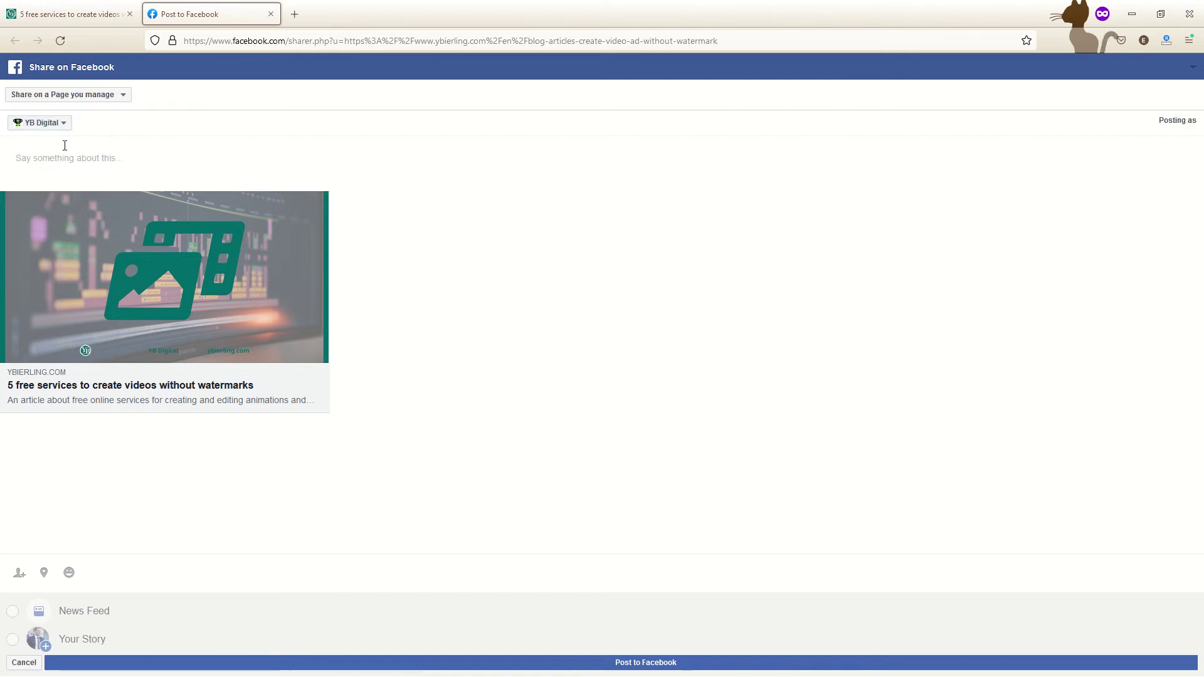
Write the caption 'This is a description' for the shared article.
click(96, 156)
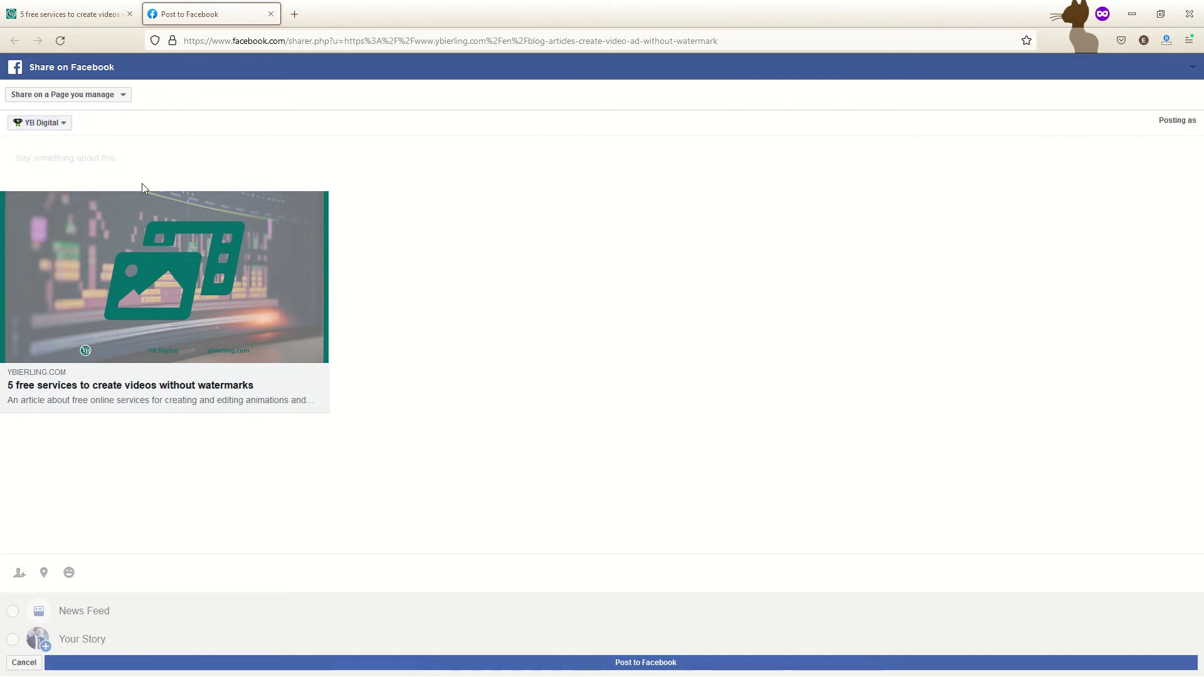
text(Th)
text(is is a des)
text(xcrip)
key(BackSpace)
key(BackSpace)
key(BackSpace)
key(BackSpace)
key(BackSpace)
text(cri)
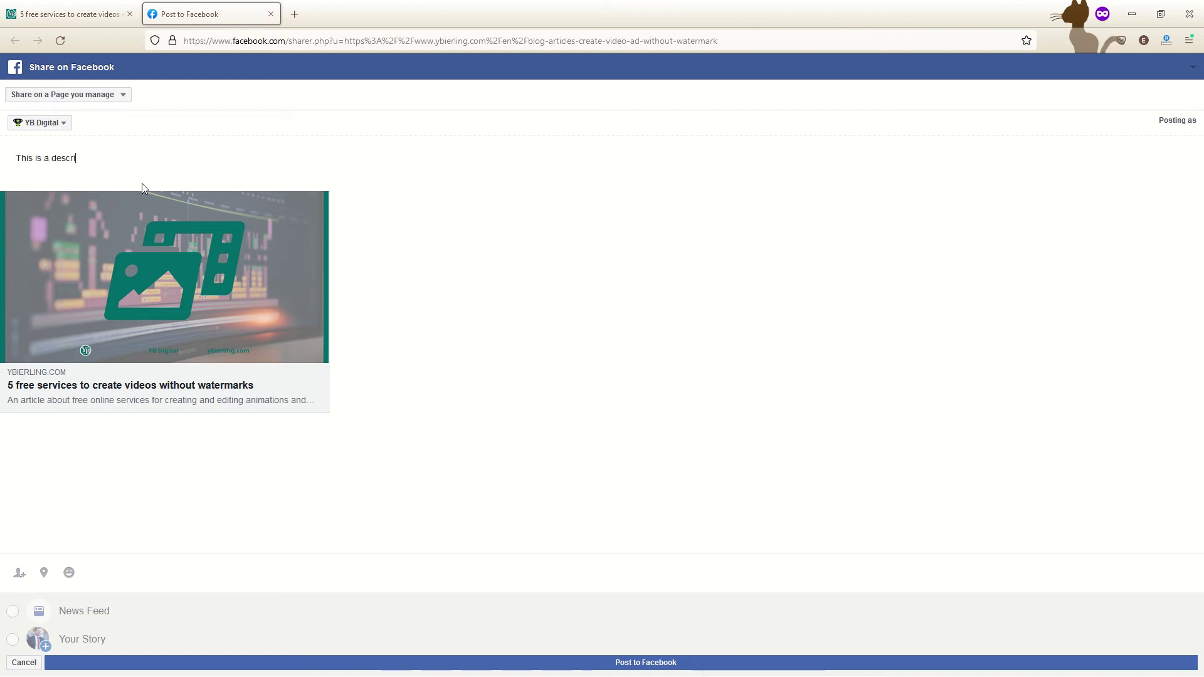
text(ption)
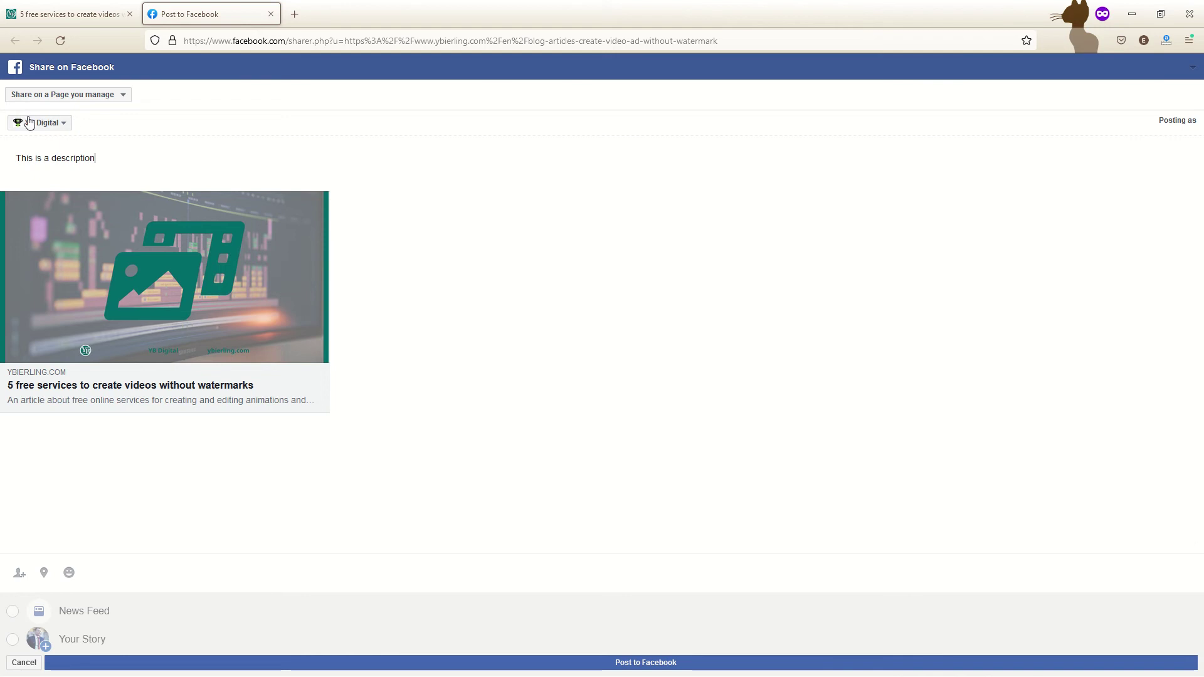
Post the share to YB Digital, then cut the address back to facebook.com and go there.
click(658, 662)
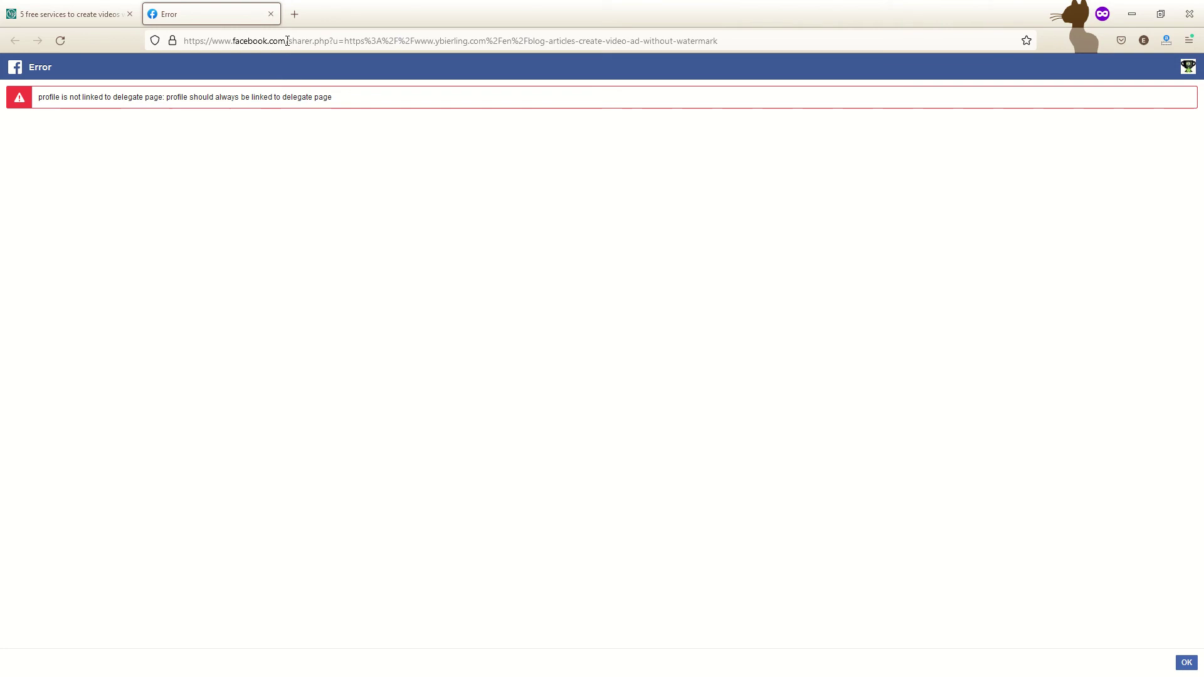
drag(287, 41, 769, 46)
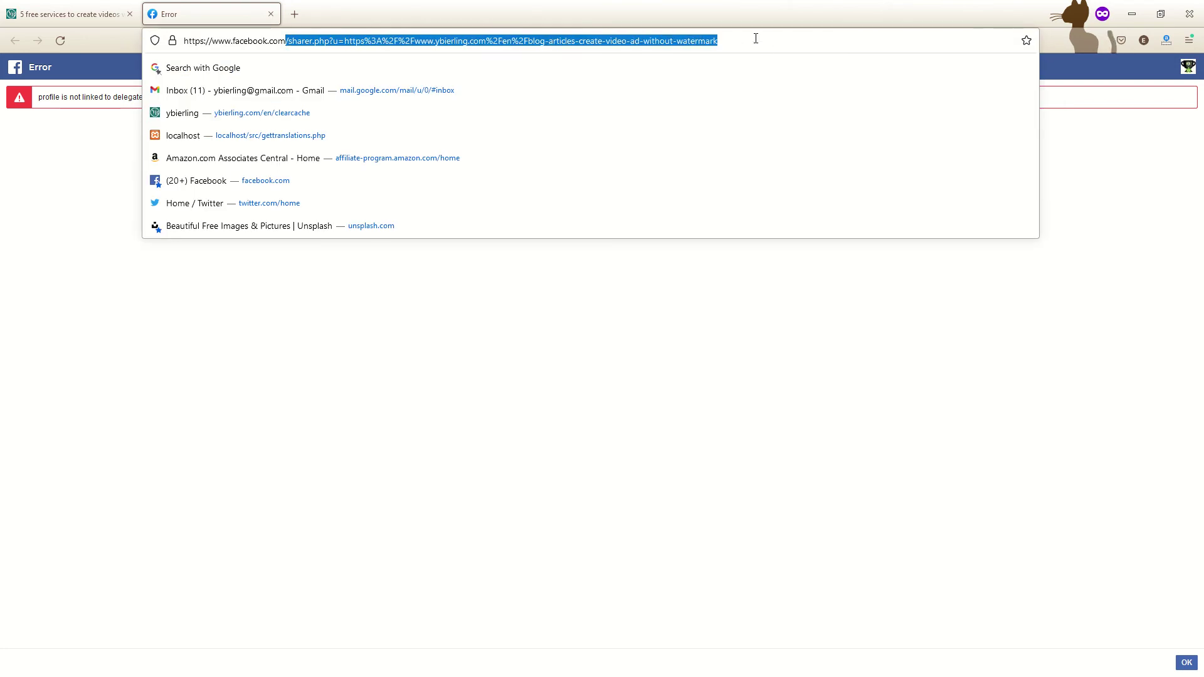
key(BackSpace)
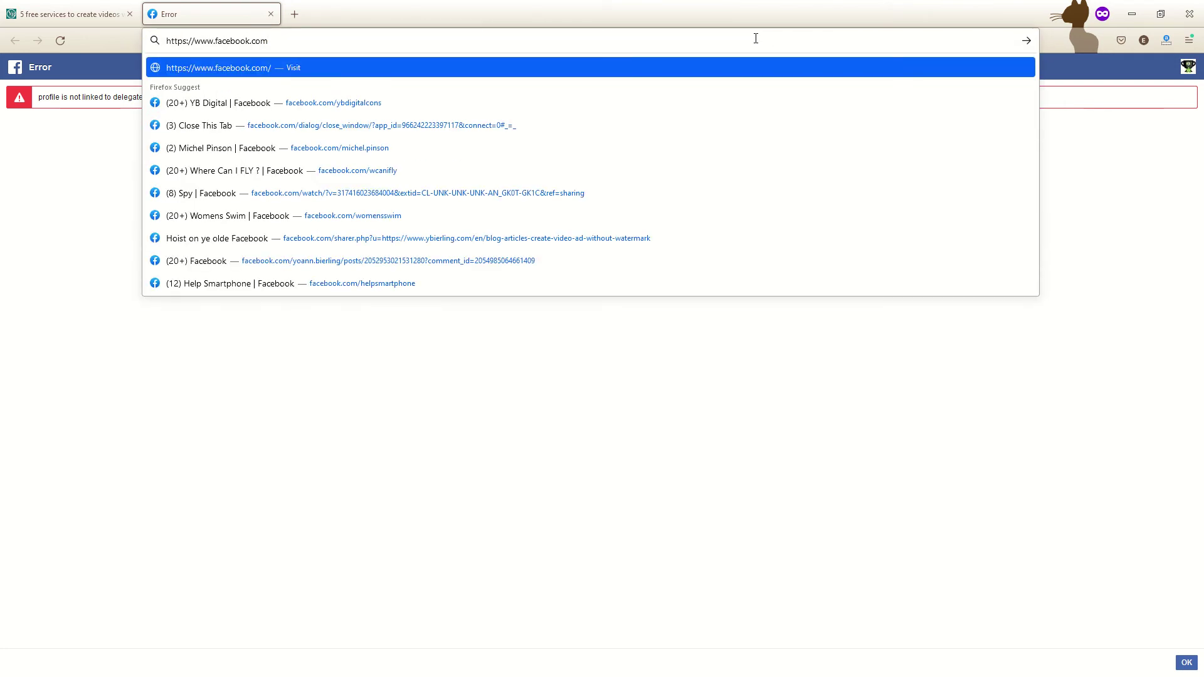
key(Return)
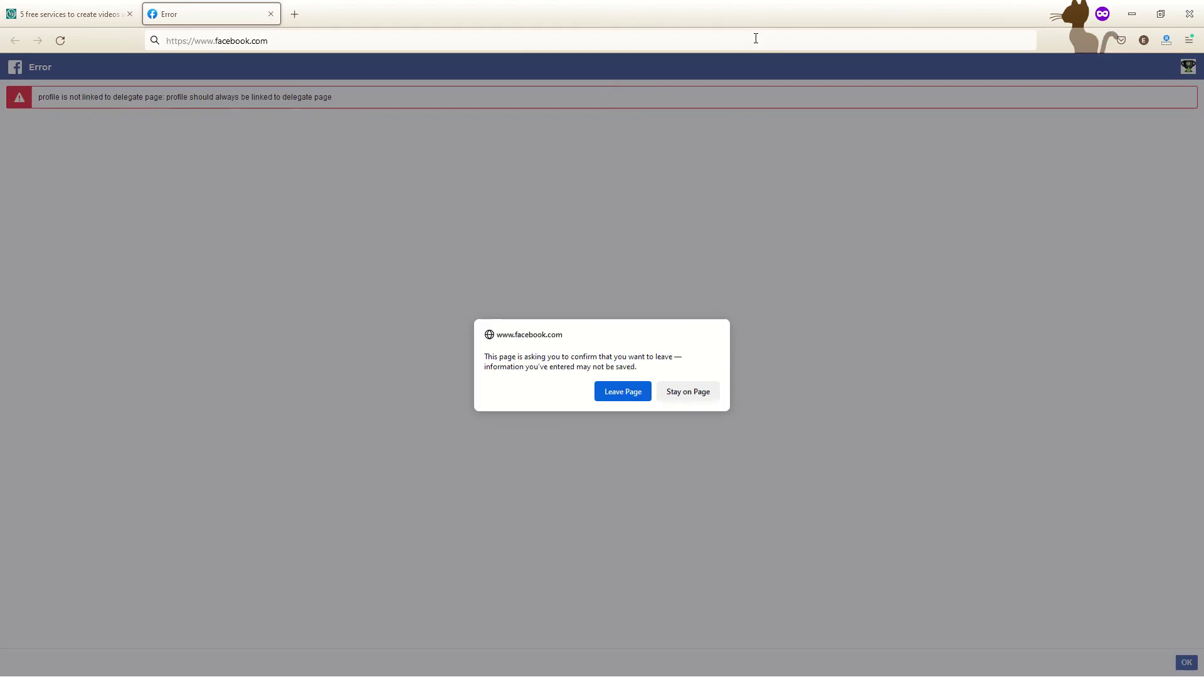
Leave the error page and switch the active Facebook profile to YB Digital.
click(623, 395)
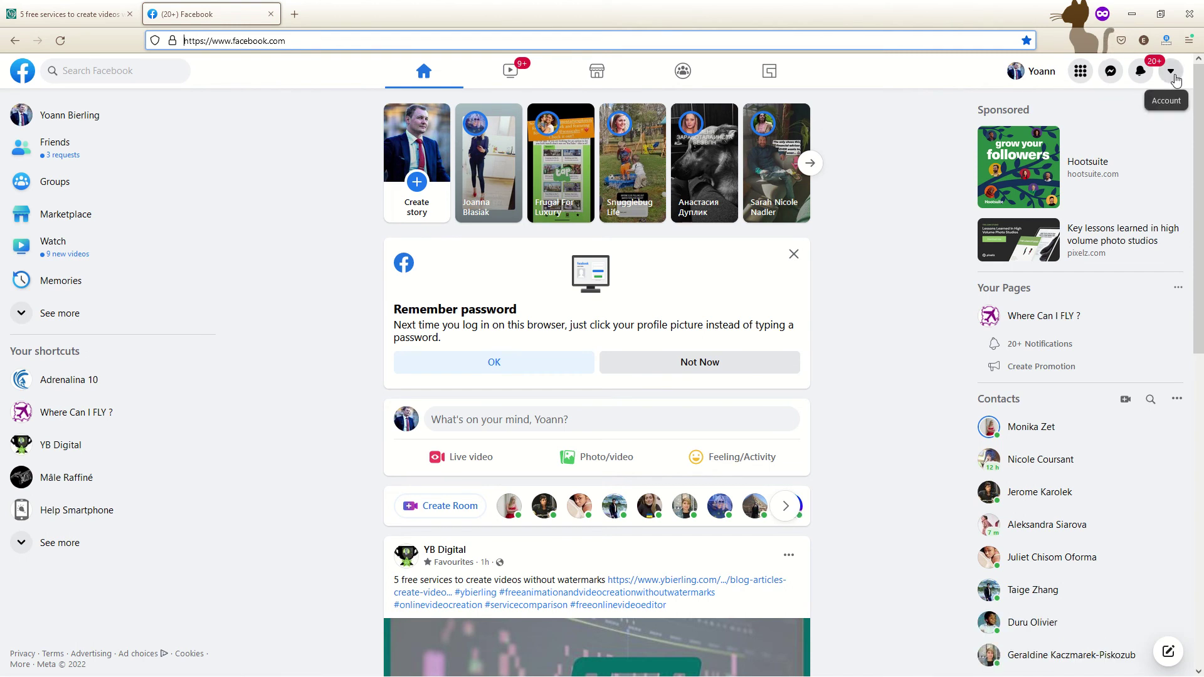
click(1172, 72)
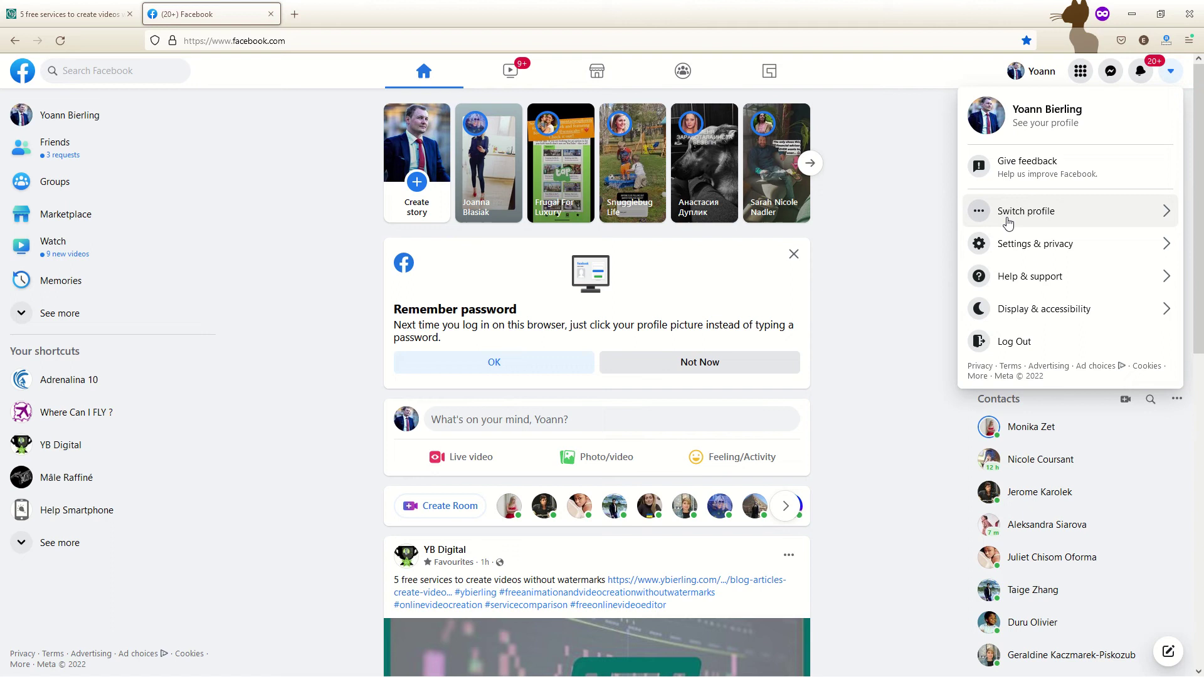
click(1040, 216)
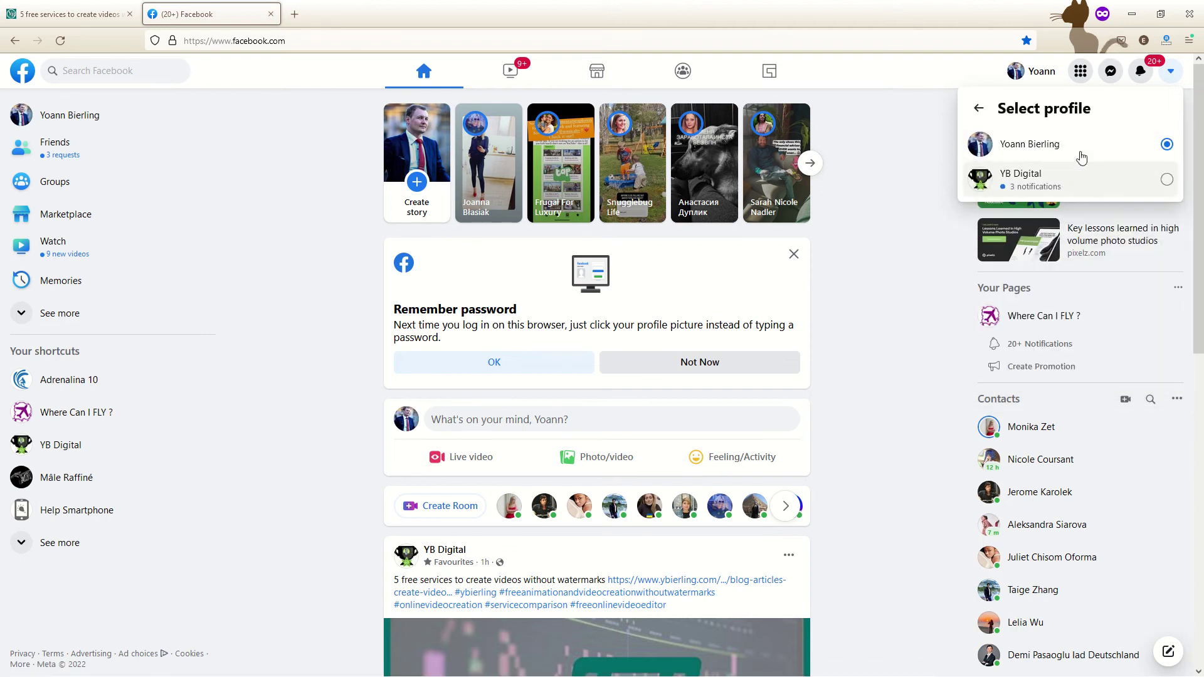
click(1068, 182)
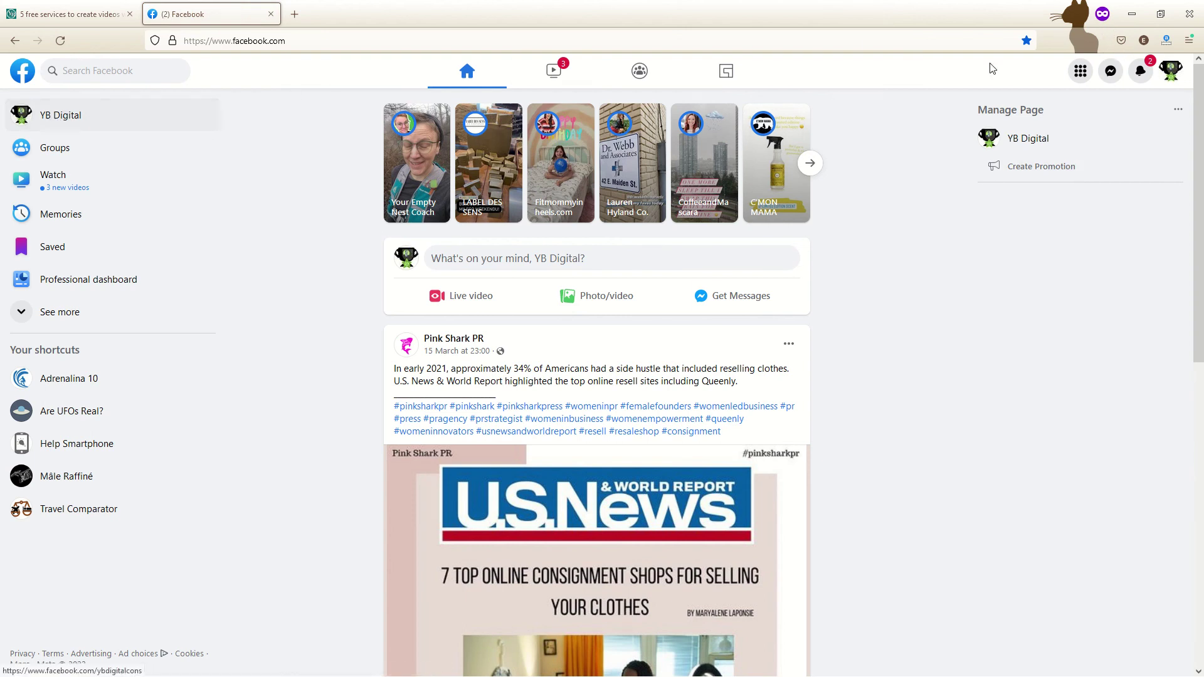
Like the Pink Shark PR post as YB Digital, check its reactions list, then scroll back up.
click(1171, 71)
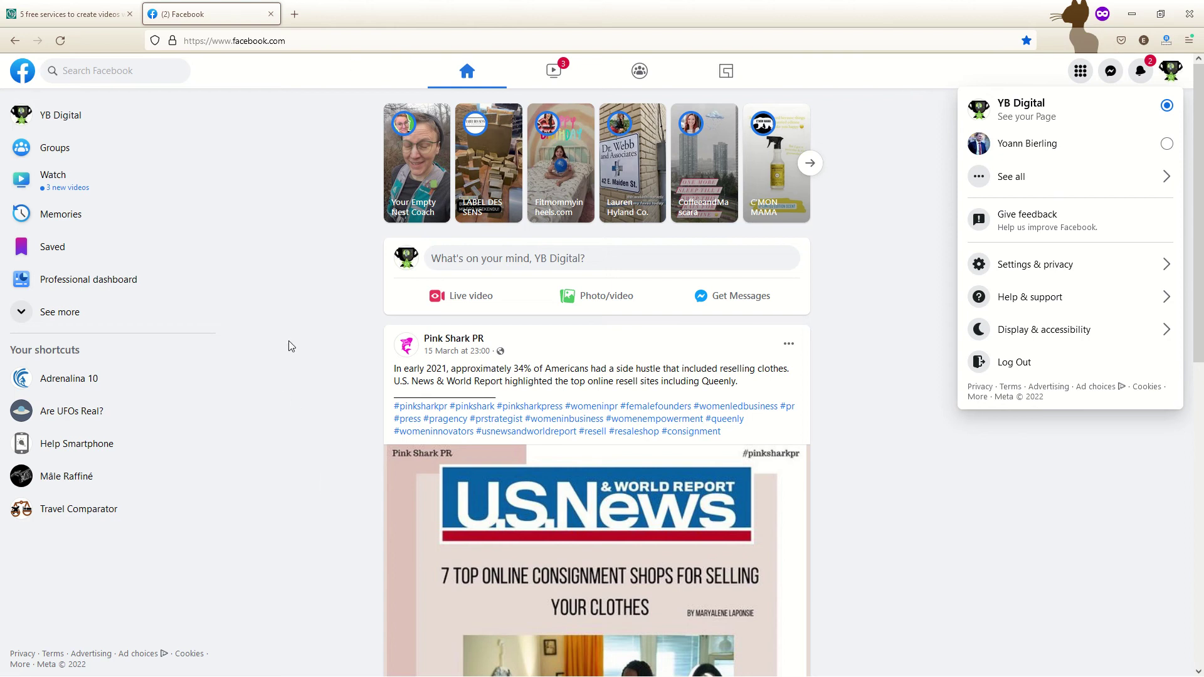
scroll(301, 301, down, 4)
scroll(345, 354, down, 2)
scroll(342, 454, up, 1)
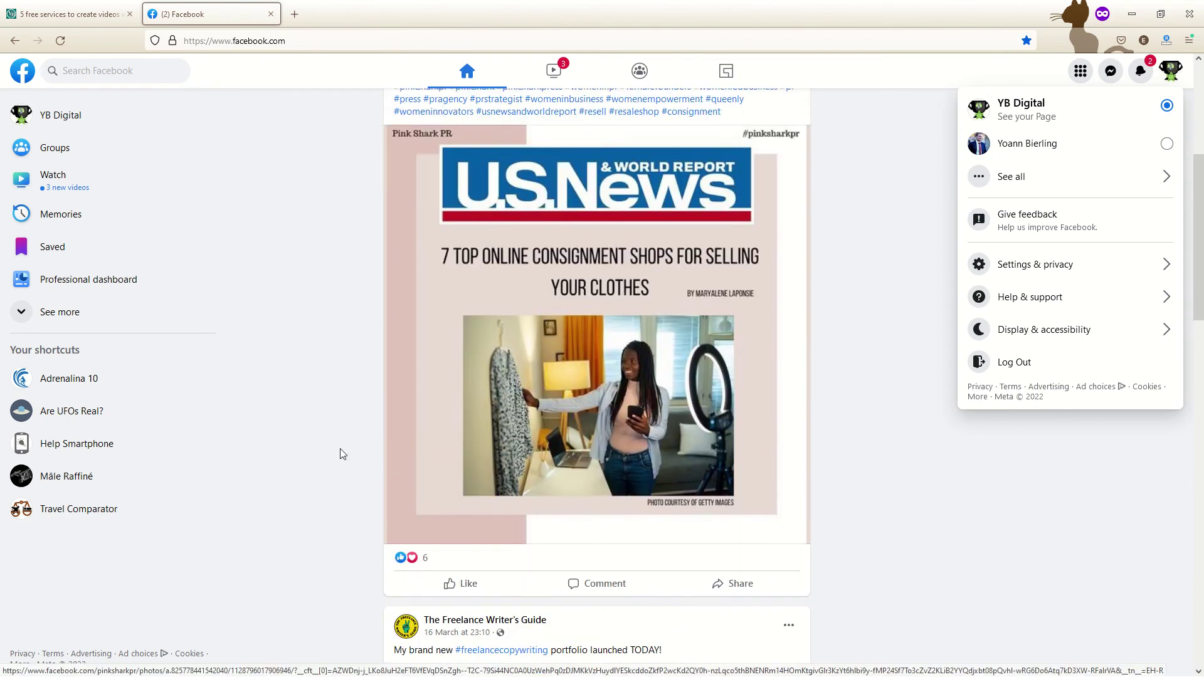
scroll(342, 453, down, 3)
click(453, 397)
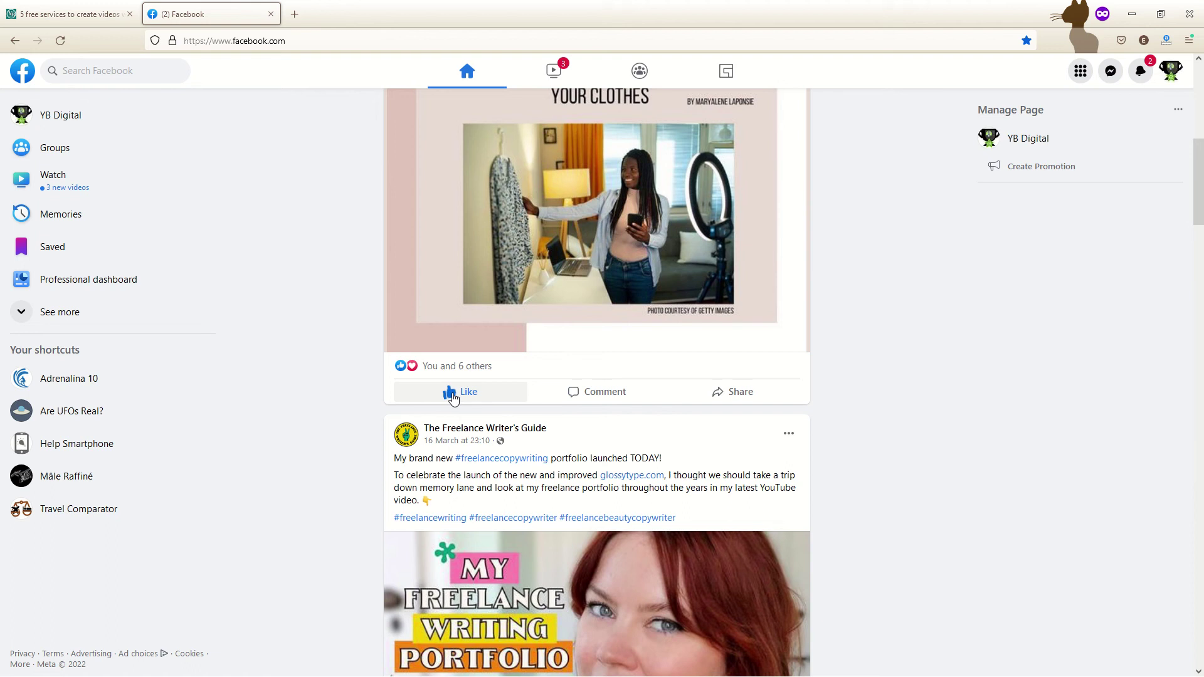
click(439, 366)
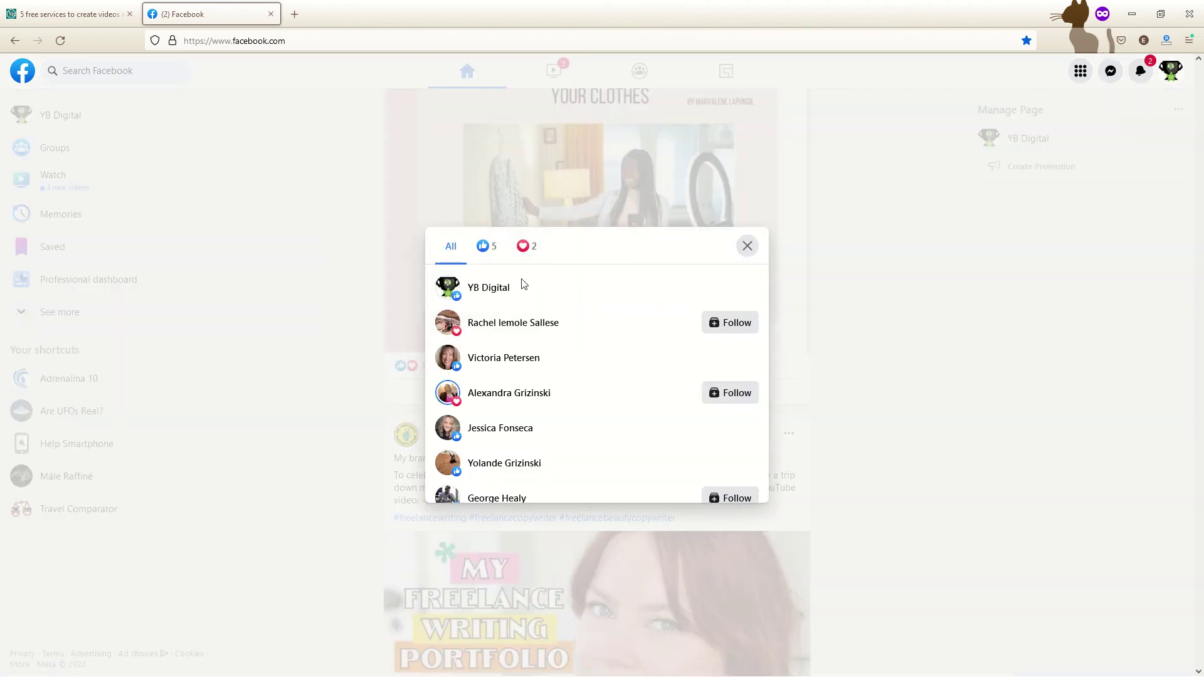
click(747, 246)
mouse_move(457, 367)
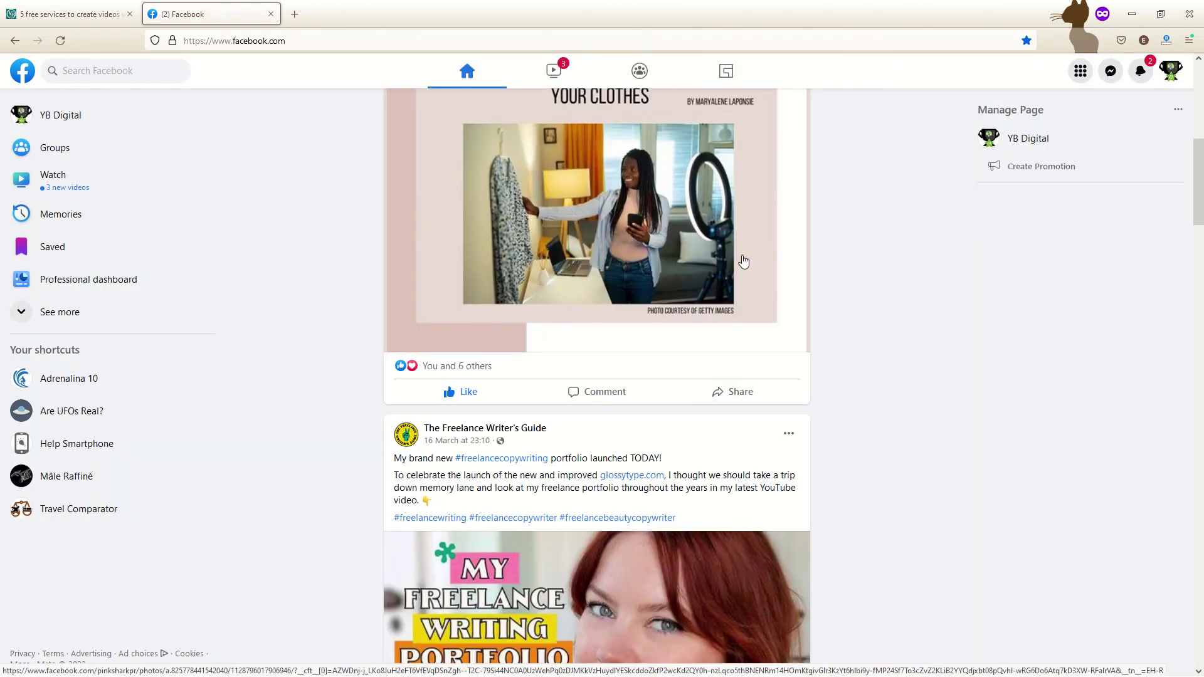
scroll(439, 364, up, 3)
scroll(438, 351, up, 5)
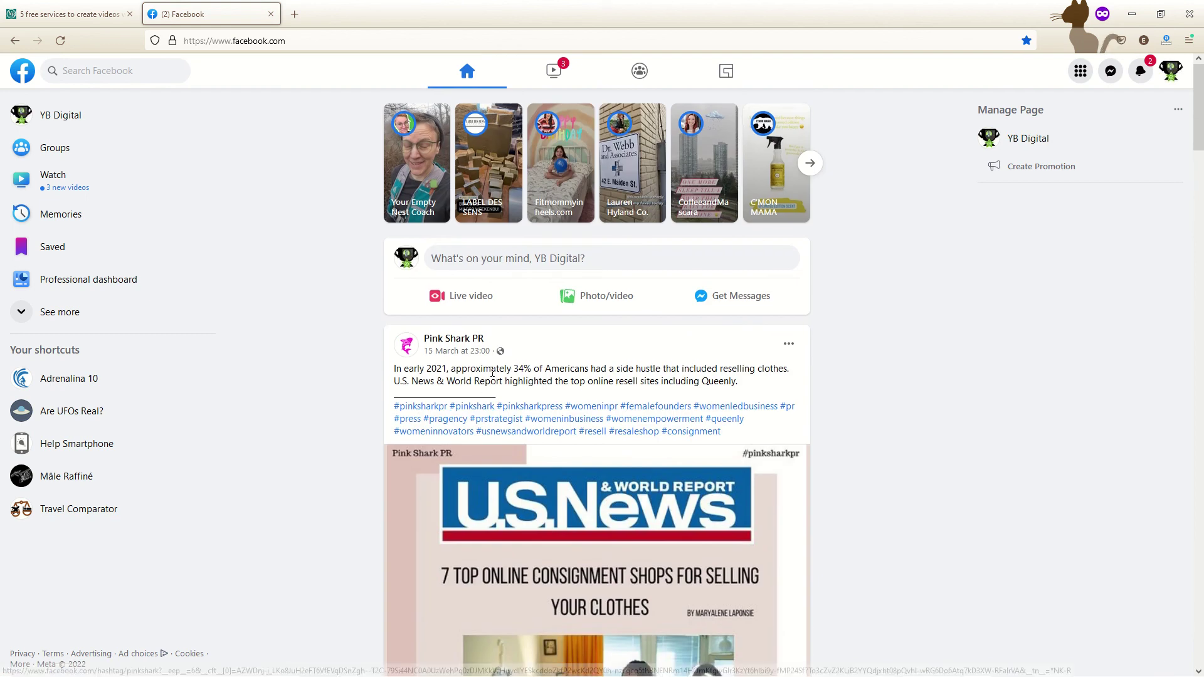
Open the article's Facebook share window for the news feed and type the message 'Free services'.
click(275, 15)
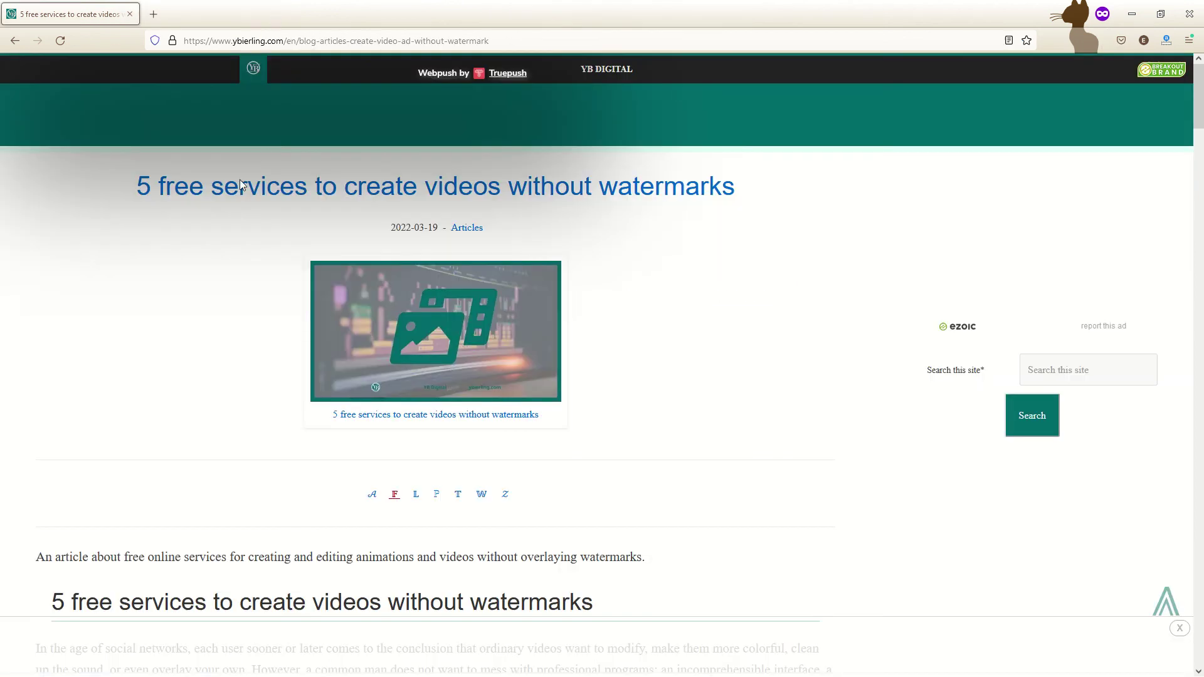
click(395, 495)
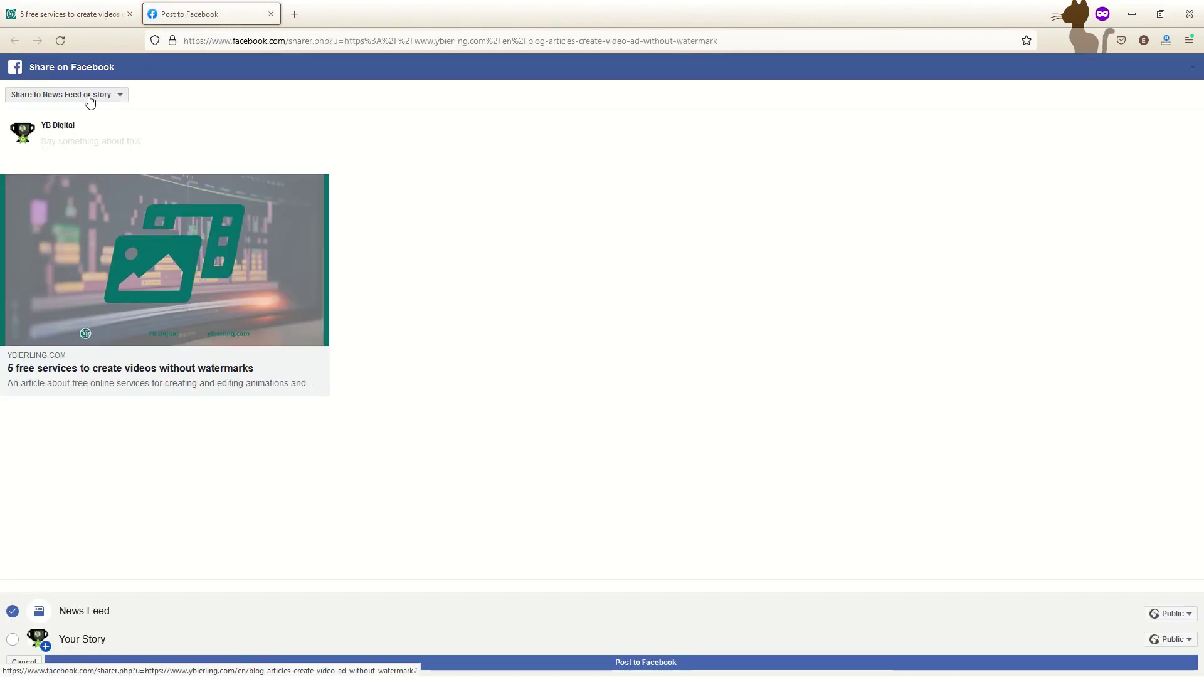
click(58, 143)
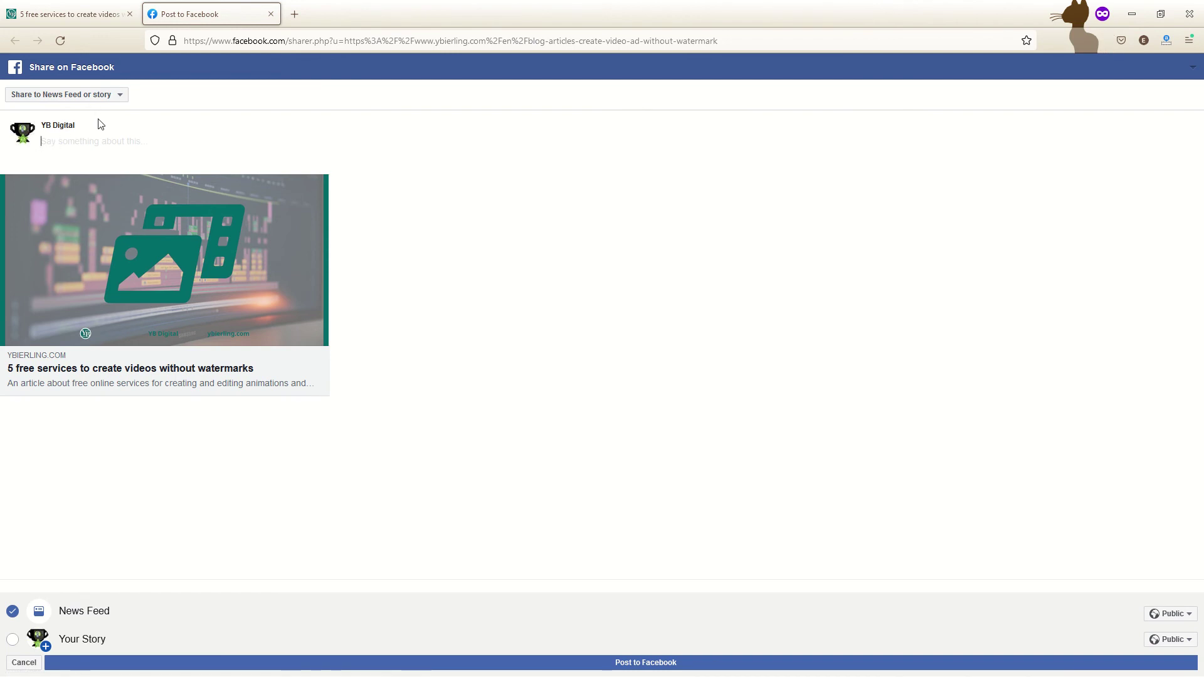
click(102, 95)
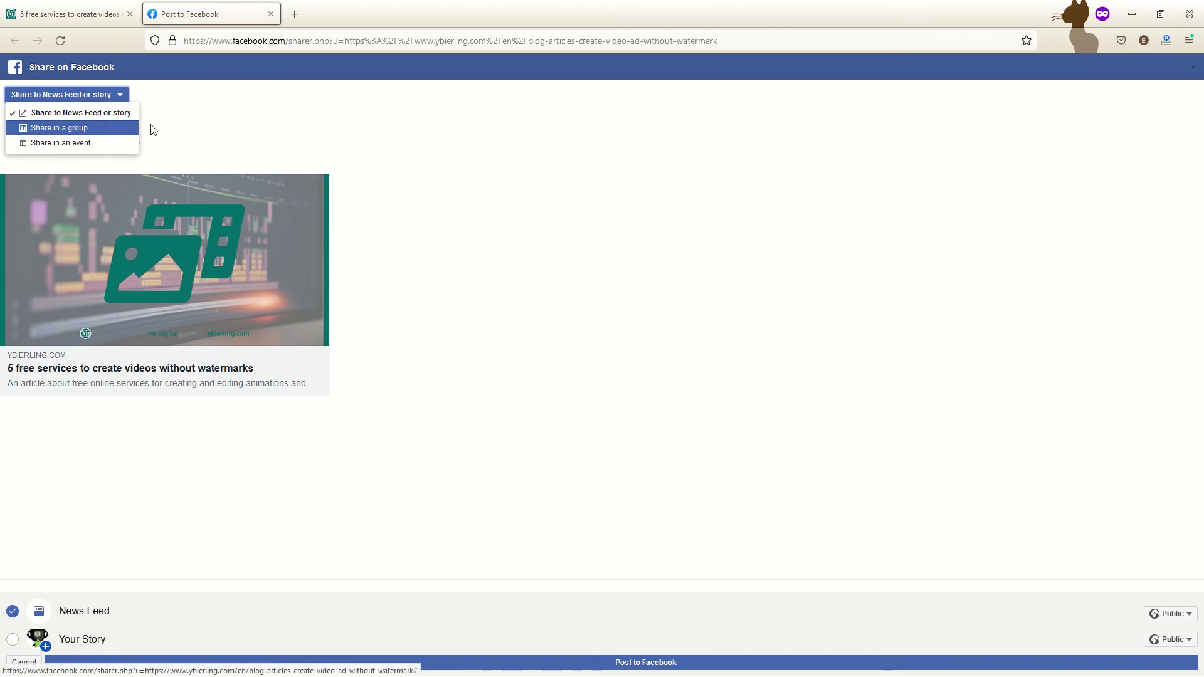
click(219, 134)
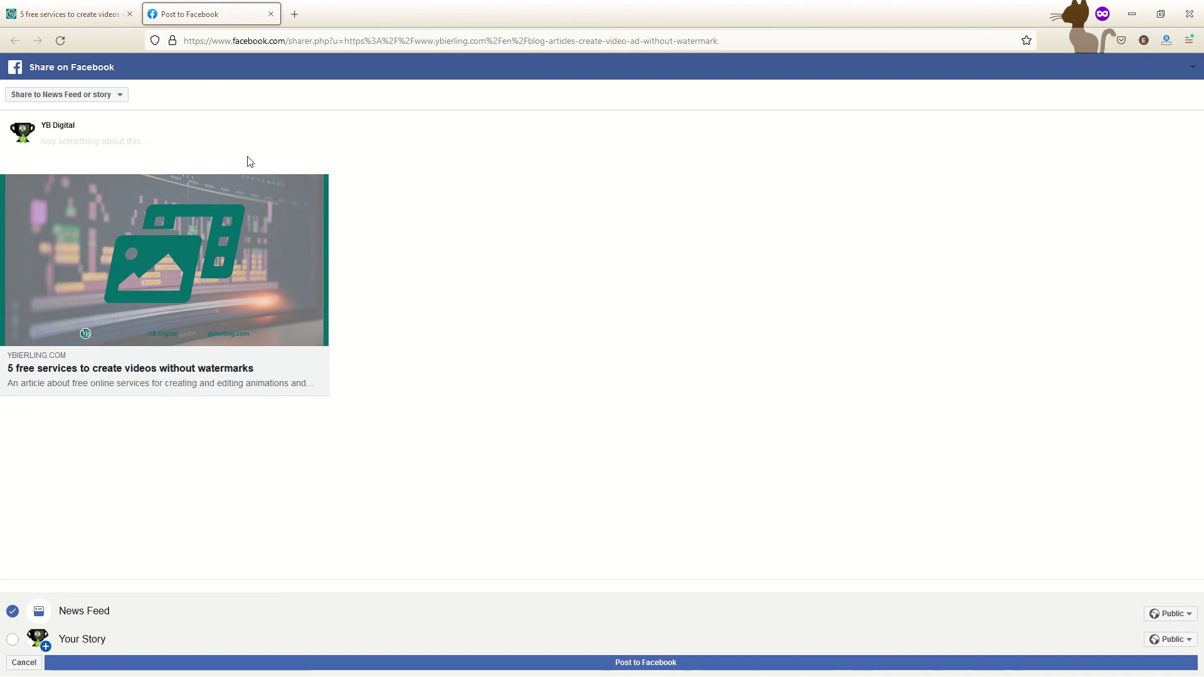
text(Free services)
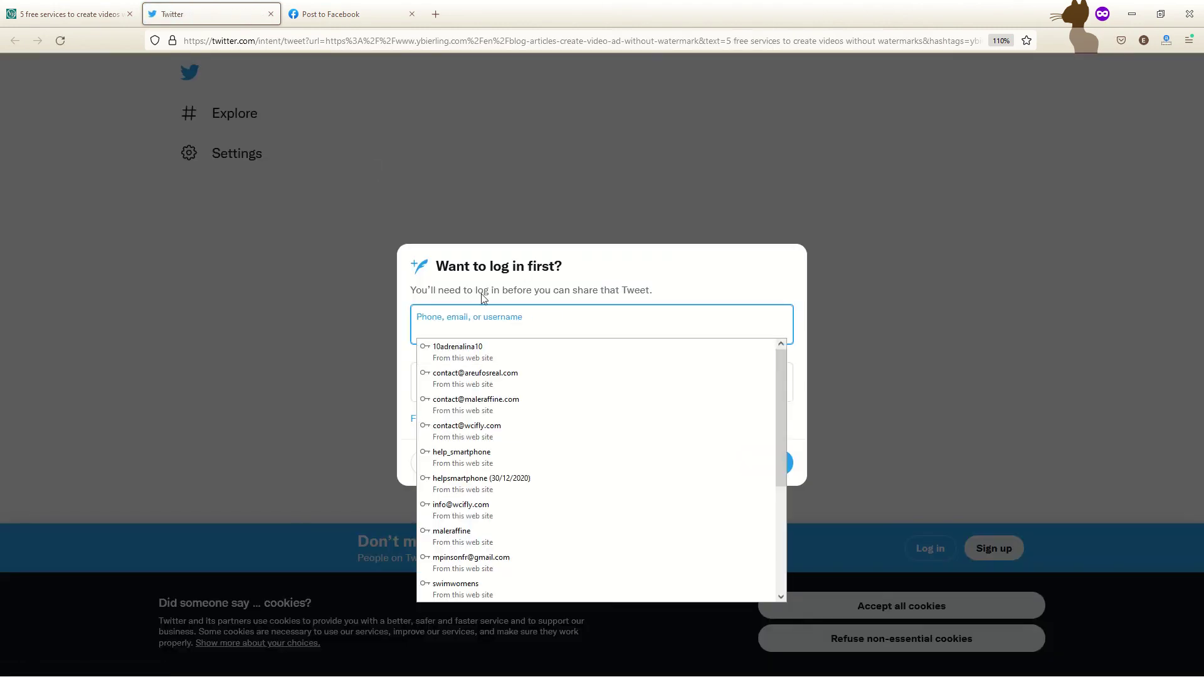
Close the Twitter login tab to return to the ybierling article page.
click(271, 14)
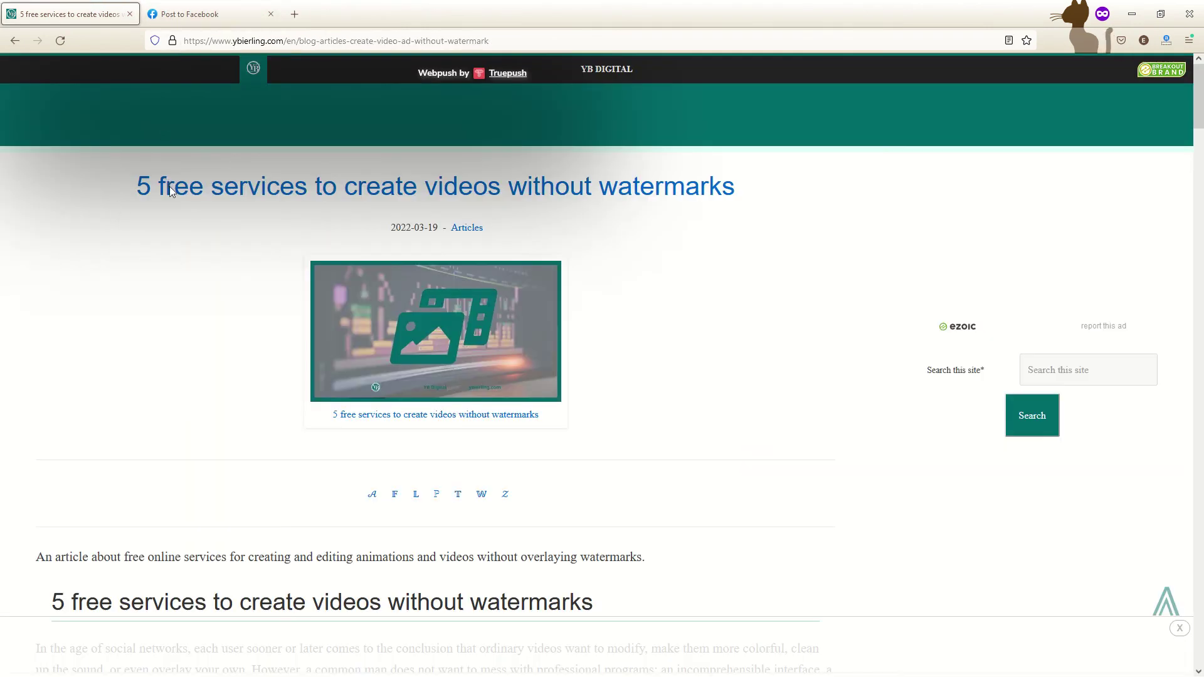
Post the link with the article title as caption plus video editing hashtags.
mouse_move(766, 194)
mouse_down()
mouse_move(168, 177)
mouse_move(134, 207)
mouse_up()
key(ctrl+Tab)
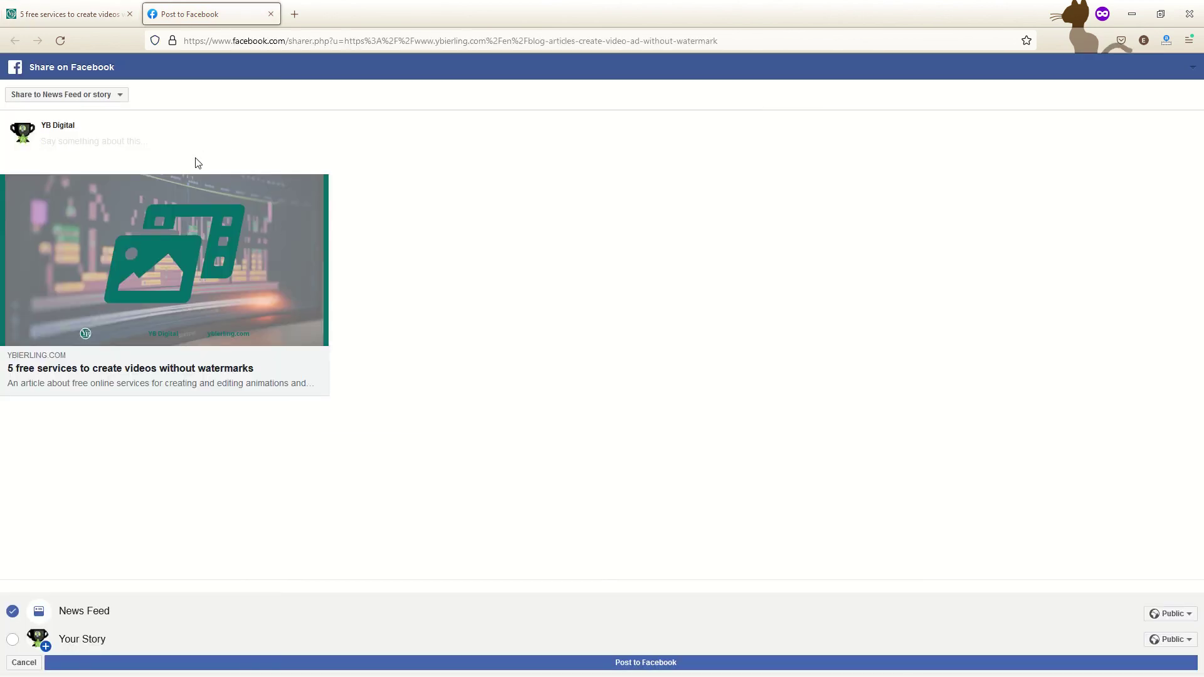
text(5 free services to create videos without watermarks)
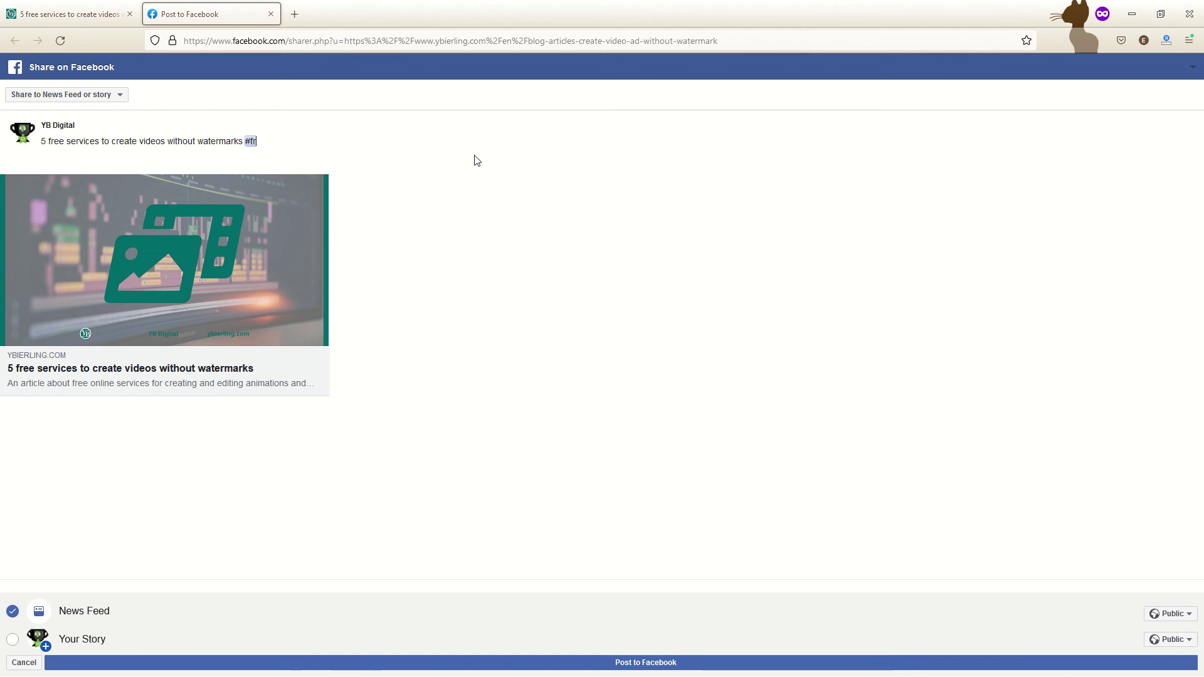
text(vid)
text(eo @)
text(editing)
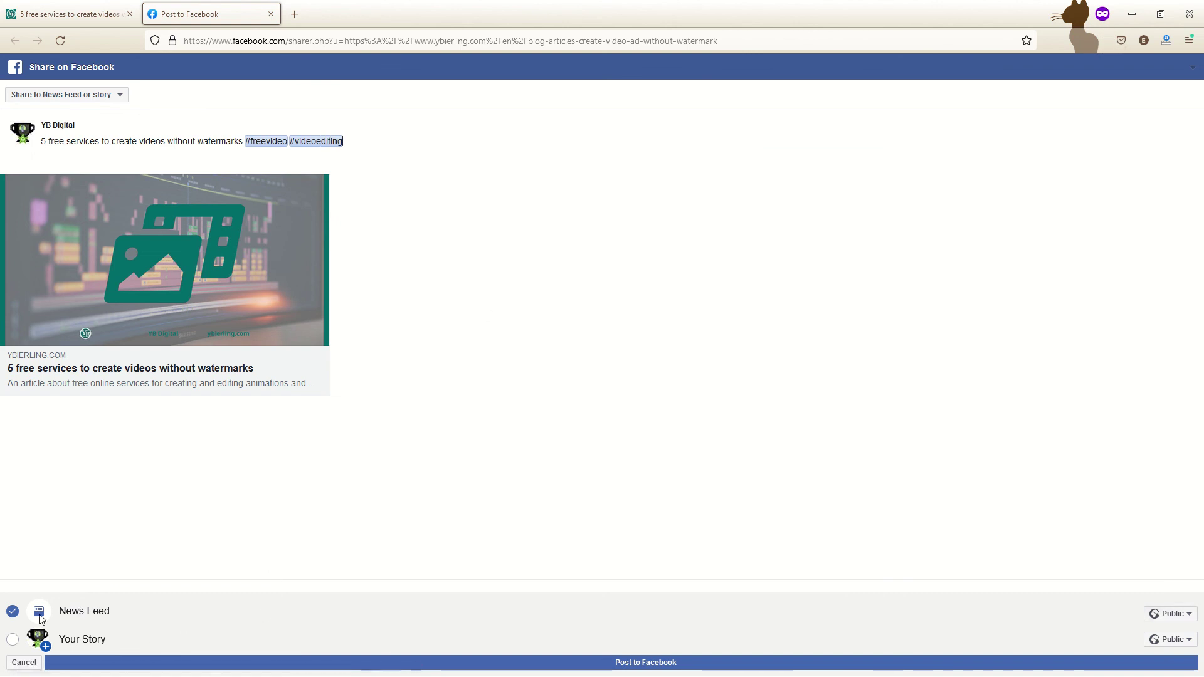
click(687, 665)
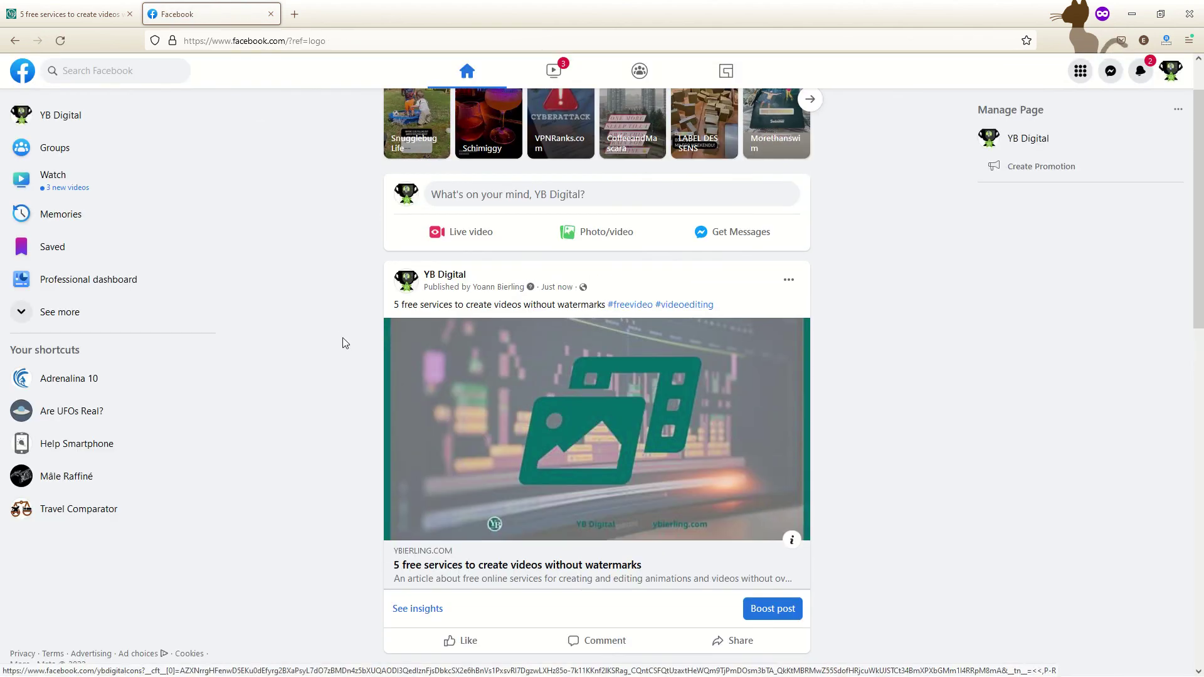
scroll(351, 332, down, 2)
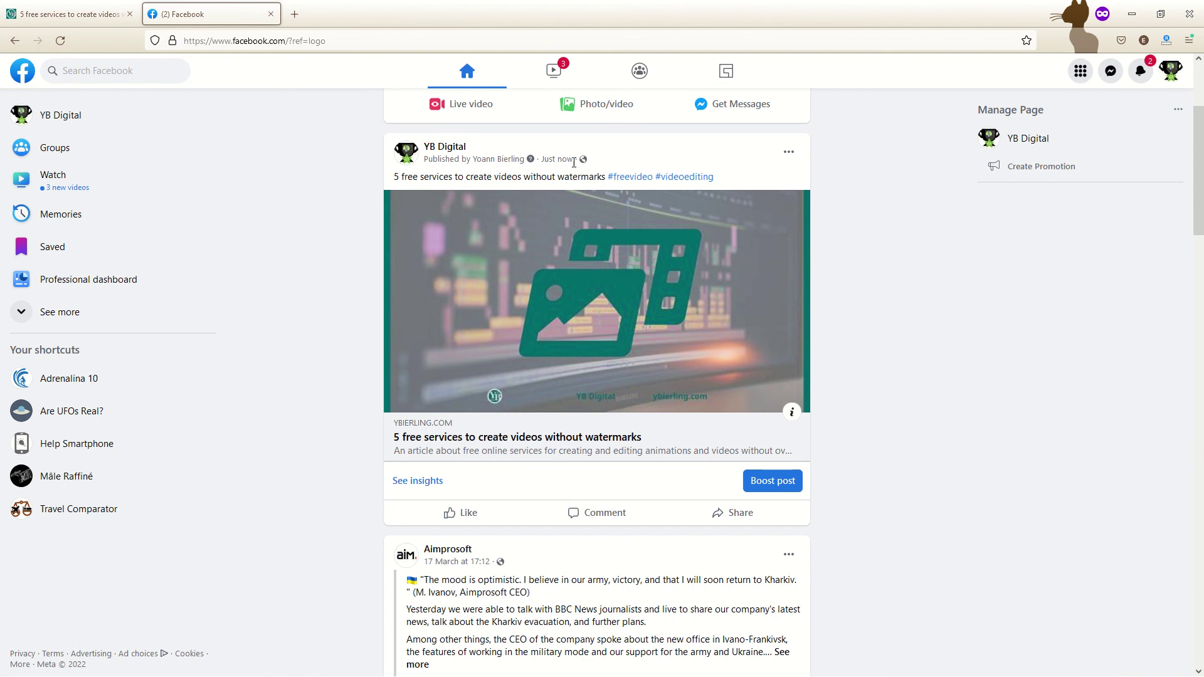
Scroll the YB Digital feed to check the newly published article post at the top.
scroll(476, 306, up, 2)
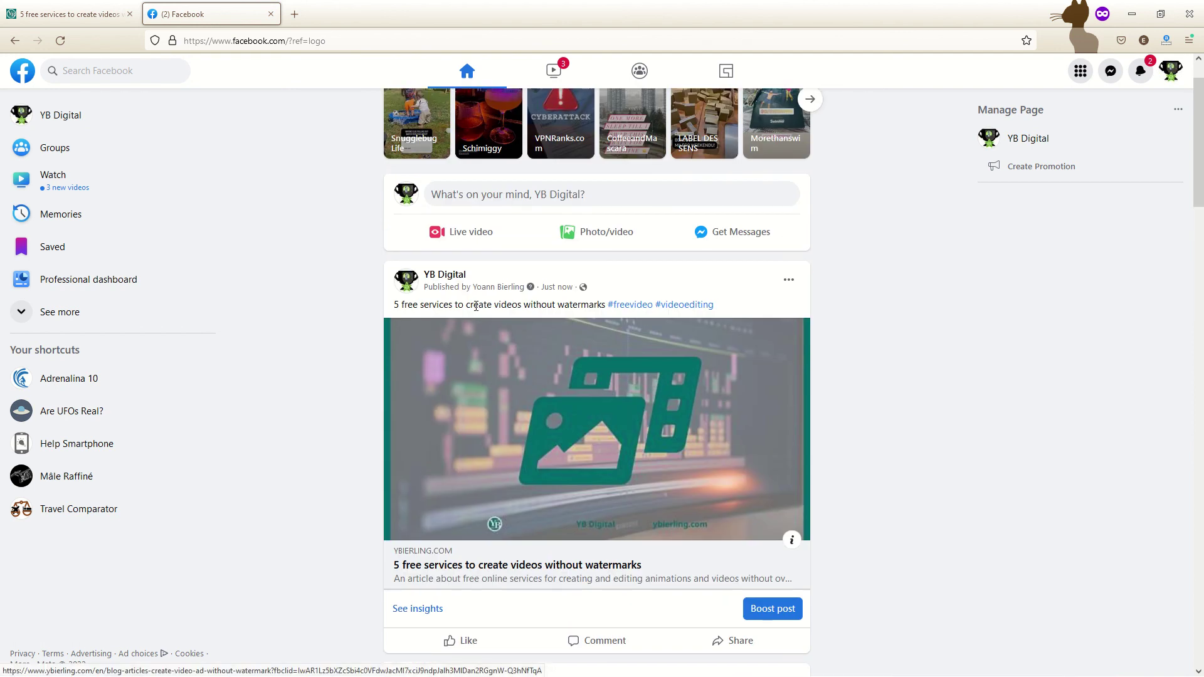
scroll(527, 313, up, 1)
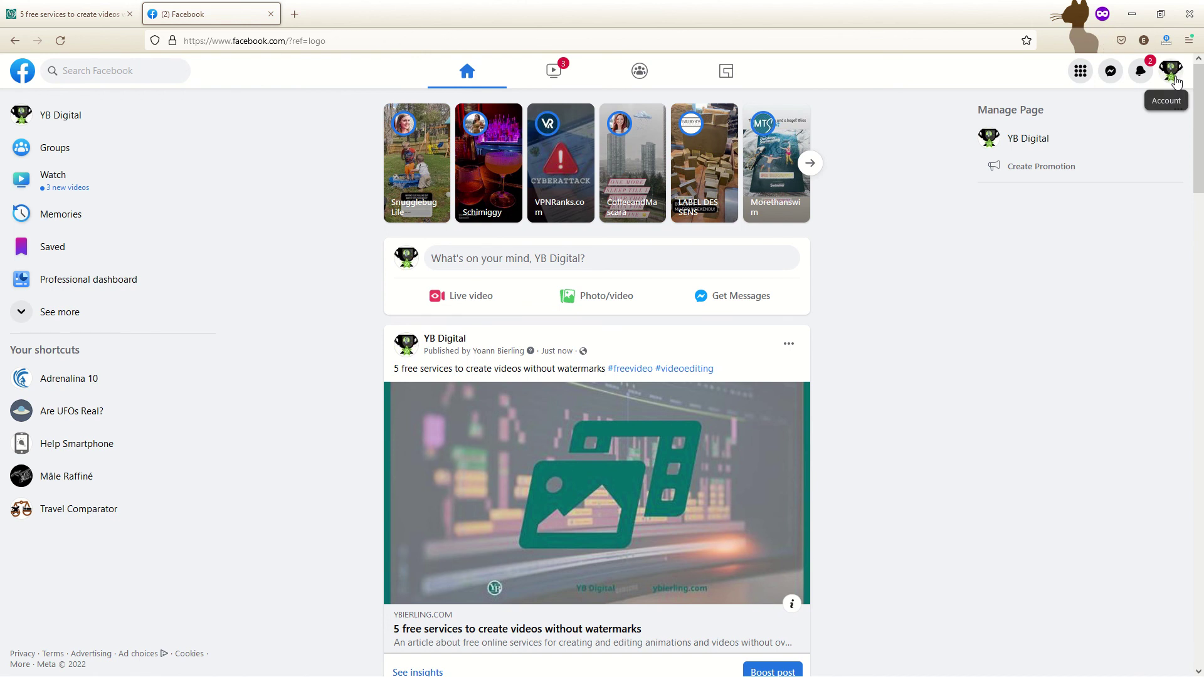
Open the account menu from the top-right avatar to show the switchable profiles.
click(1176, 82)
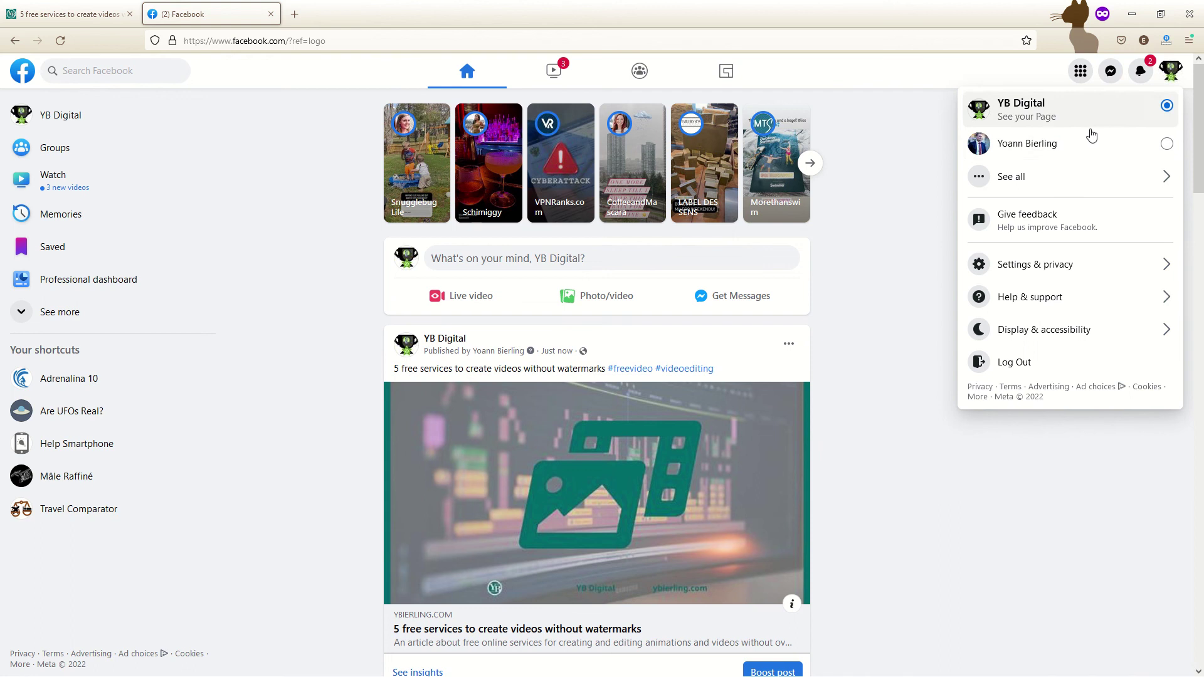